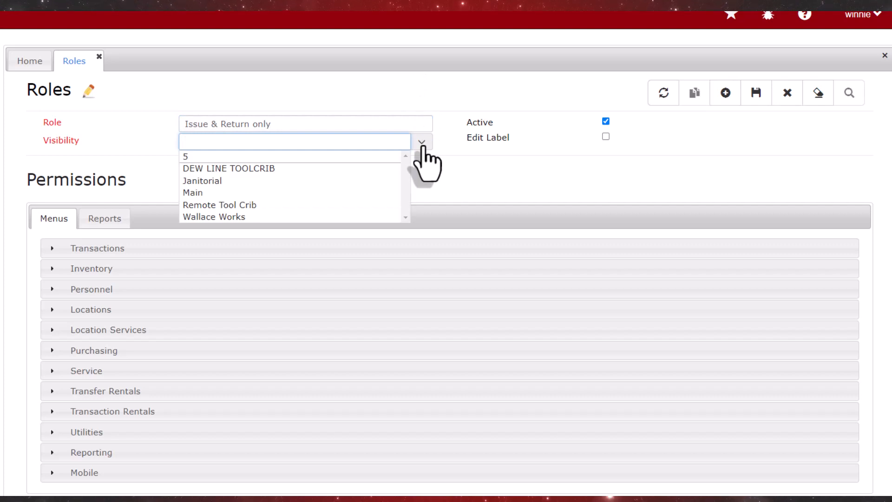
# Step: Set the role's visibility to Wallace Works and give every Transactions menu item Allow View permission
pyautogui.click(329, 217)
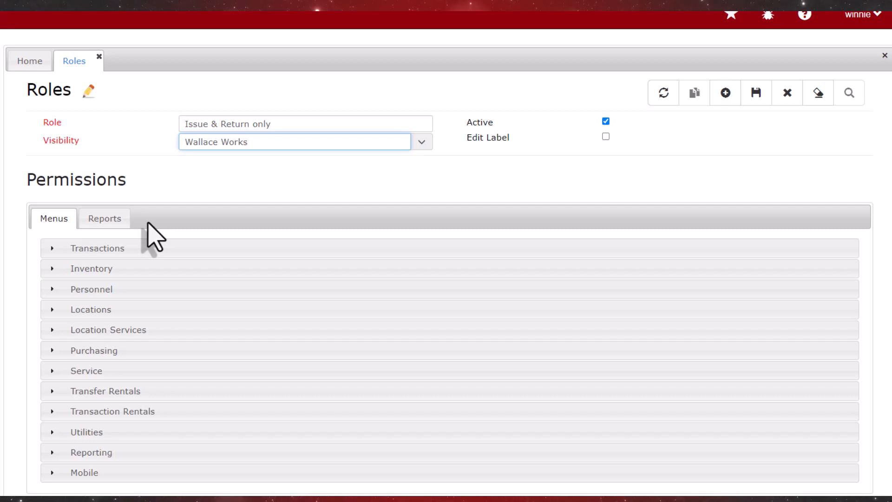
pyautogui.click(117, 250)
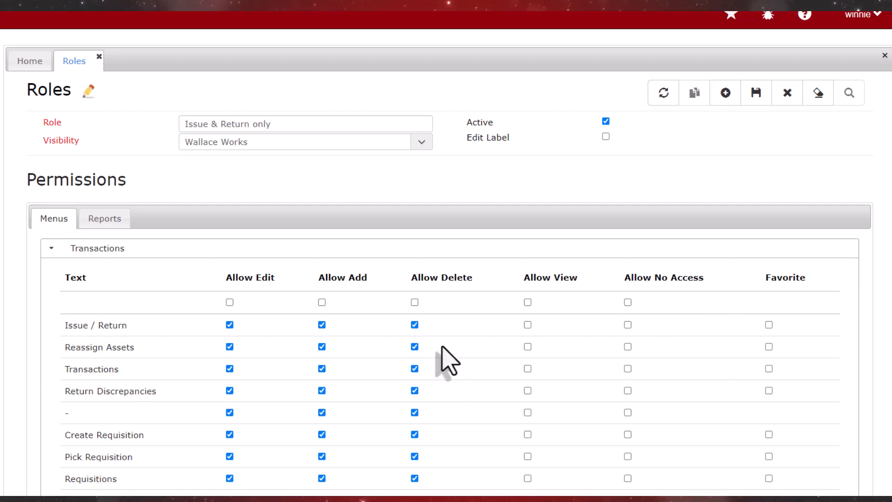
pyautogui.click(527, 302)
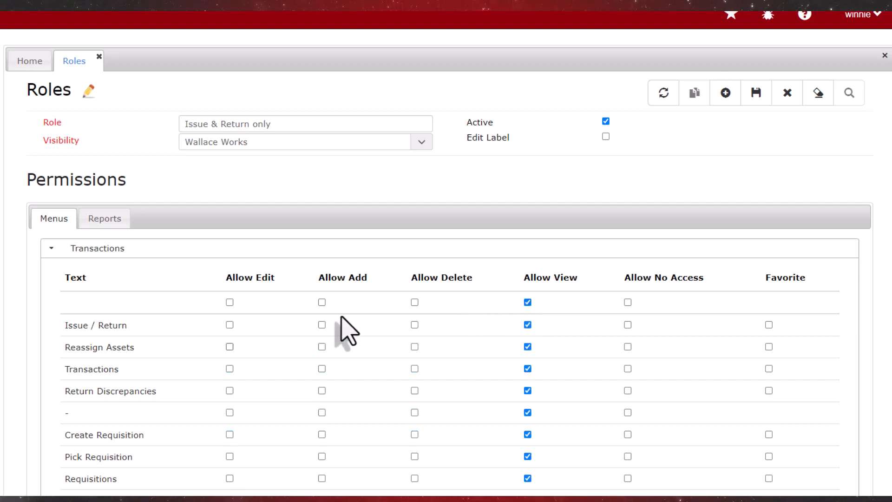
# Step: Grant edit, add and delete permissions to Issue / Return and Reassign Assets under Transactions, and mark both as favorites
pyautogui.click(230, 324)
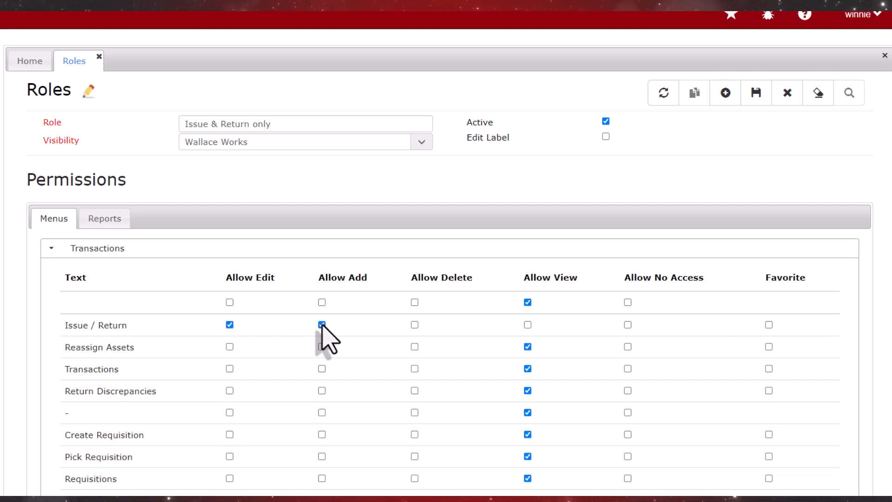
pyautogui.click(230, 346)
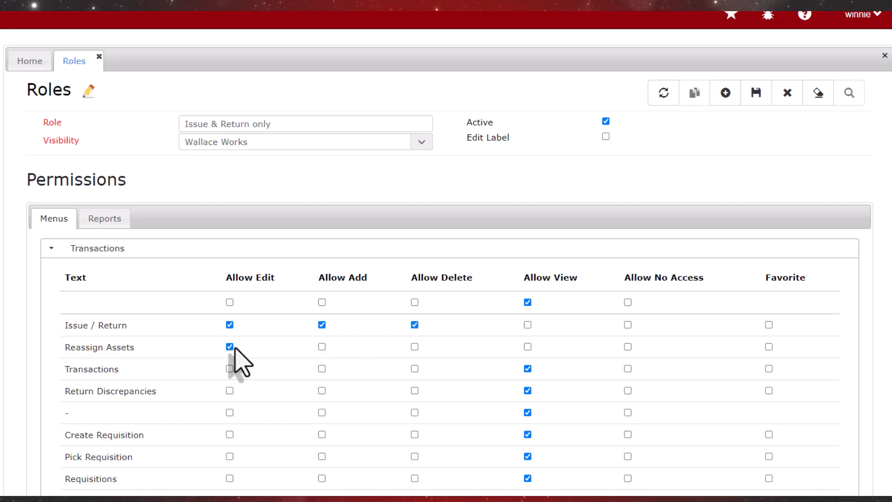
pyautogui.click(321, 347)
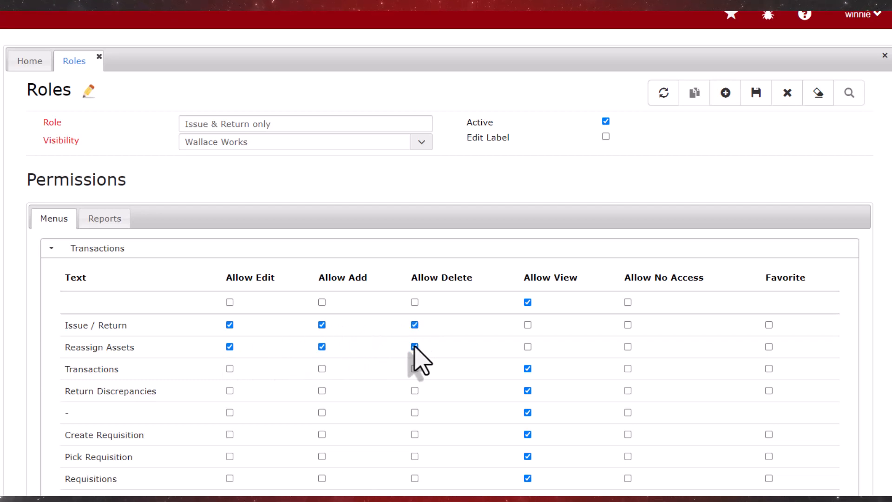
pyautogui.click(769, 325)
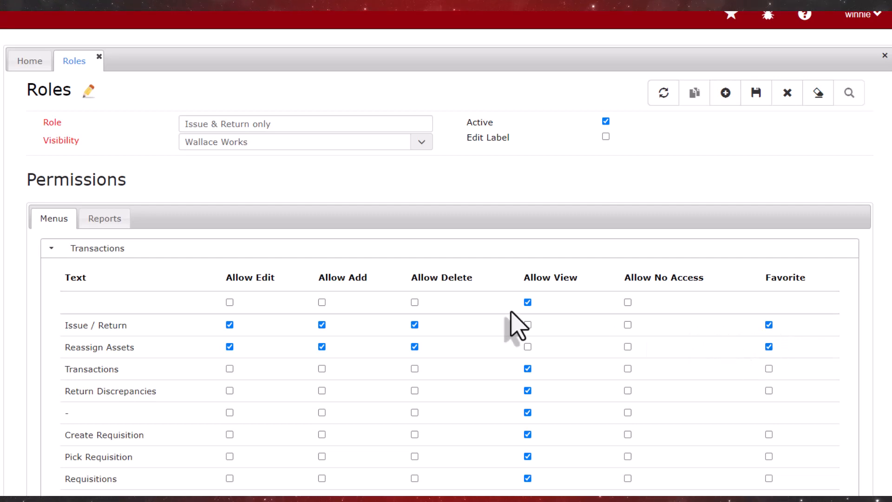
pyautogui.click(52, 248)
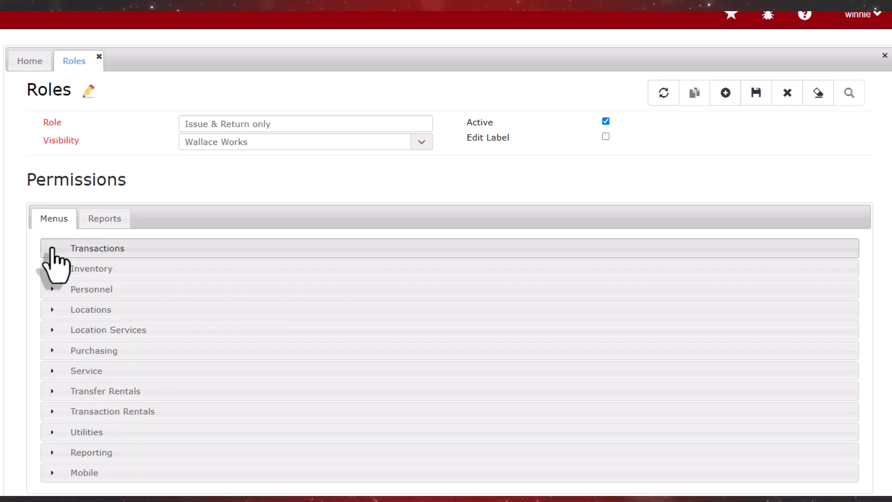
# Step: Set all Inventory items to Allow No Access except view-only Part Numbers and Serialized Items, with only Part Numbers as a favorite
pyautogui.click(52, 269)
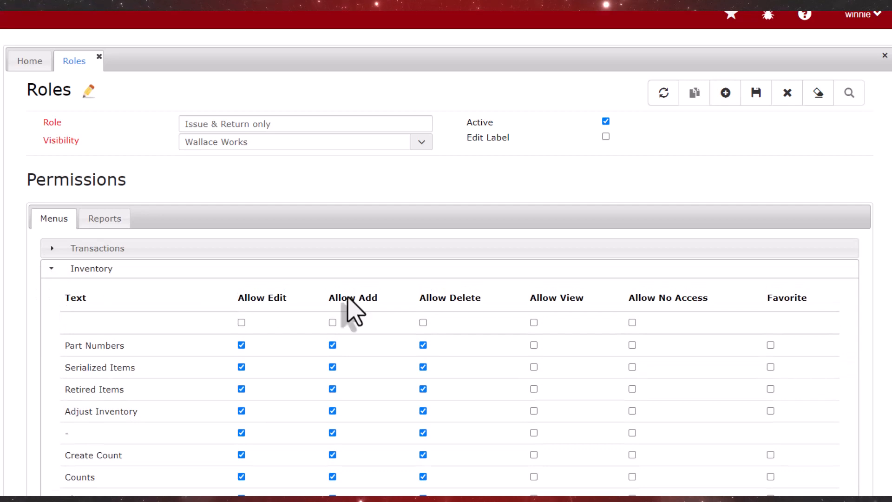
pyautogui.click(632, 321)
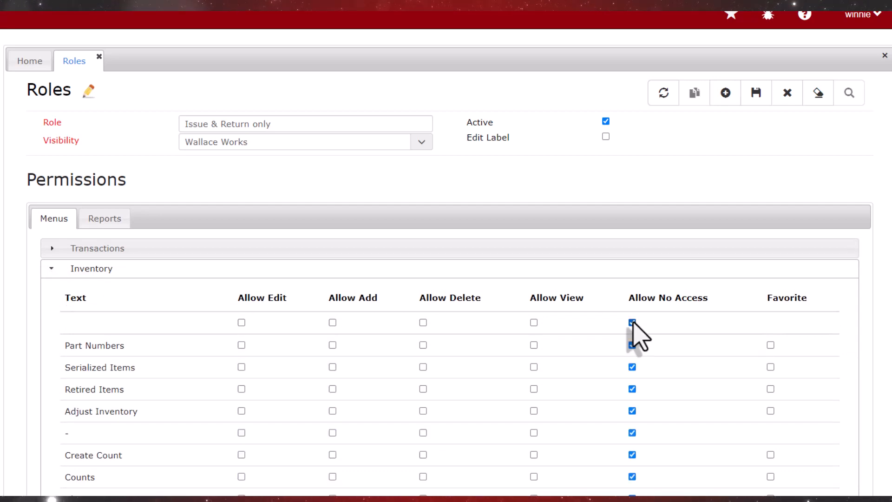
pyautogui.click(534, 345)
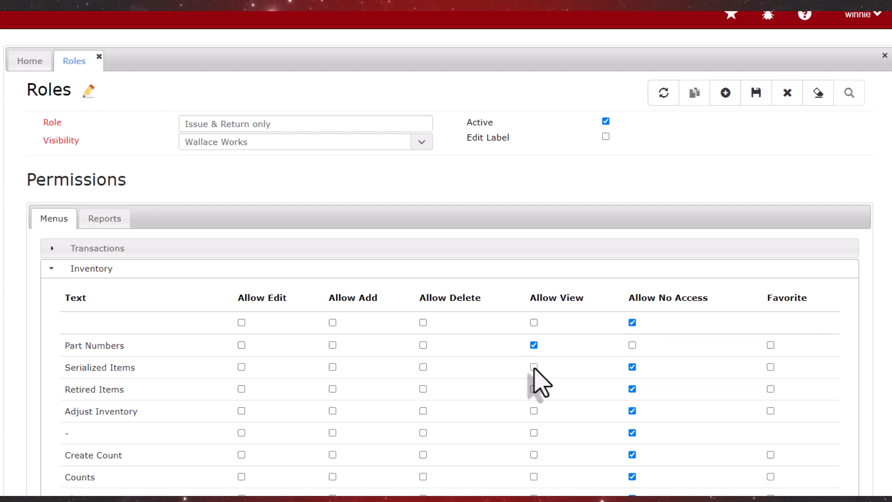
pyautogui.click(770, 345)
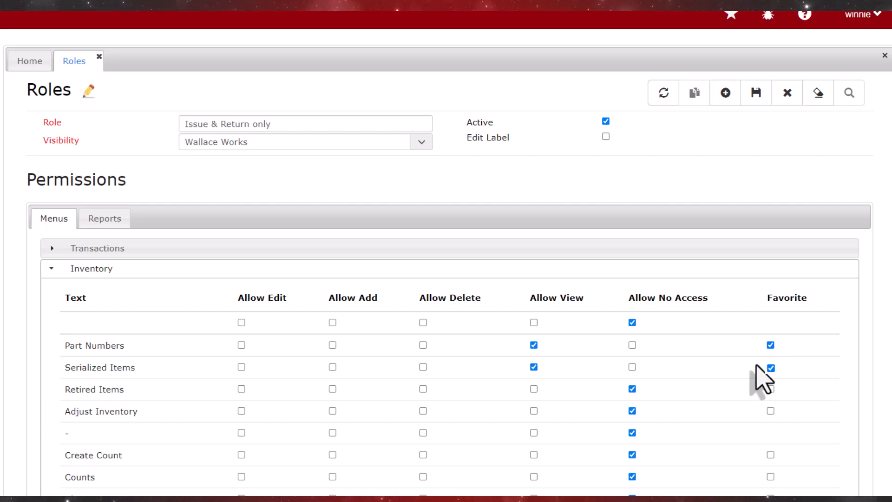
pyautogui.click(770, 367)
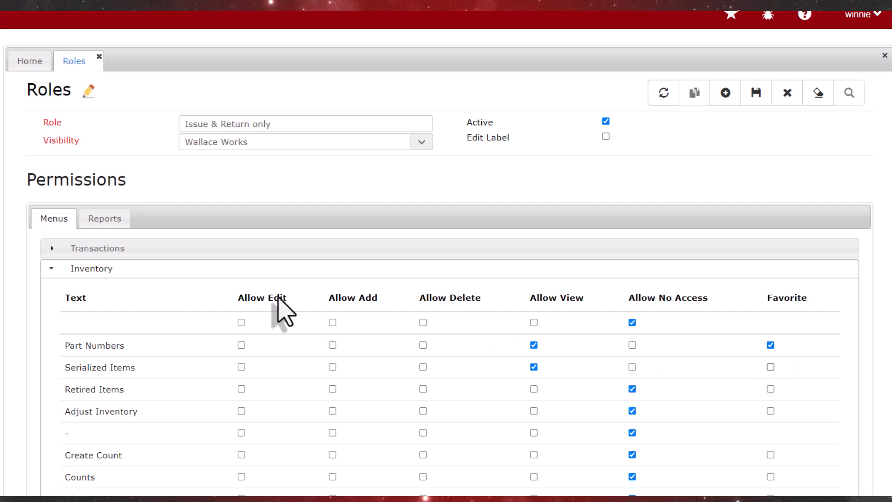
pyautogui.click(50, 268)
# Step: Set every item in the Personnel and Locations permission groups to Allow No Access
pyautogui.click(50, 288)
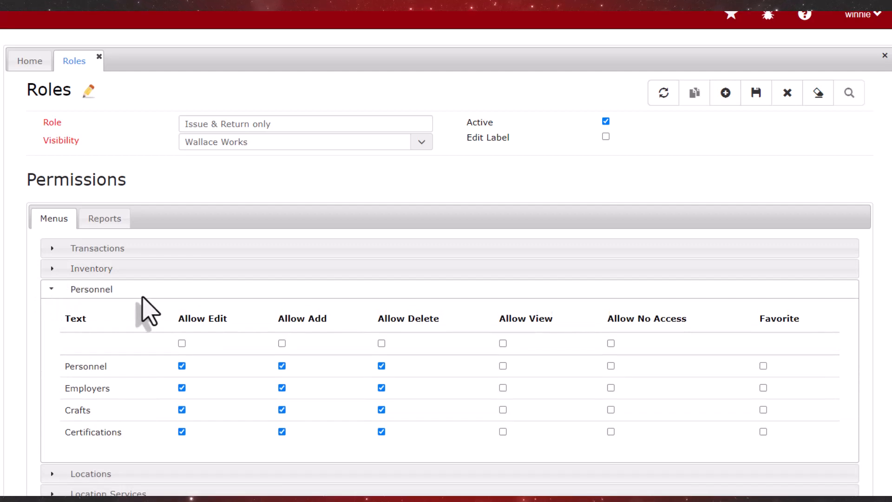
pyautogui.click(611, 343)
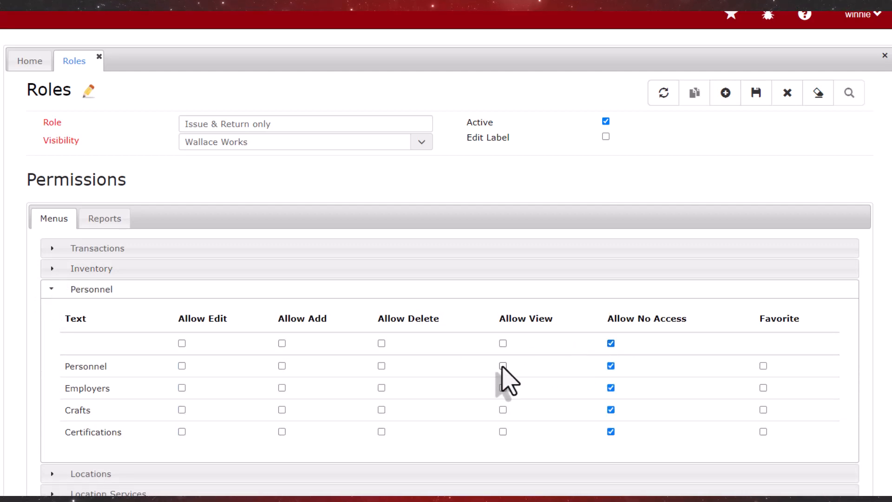
pyautogui.click(49, 289)
pyautogui.click(53, 309)
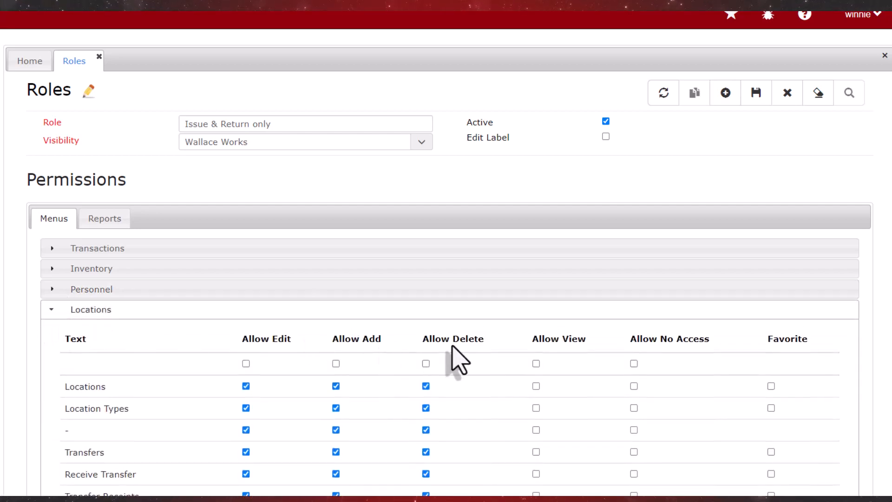
pyautogui.click(633, 364)
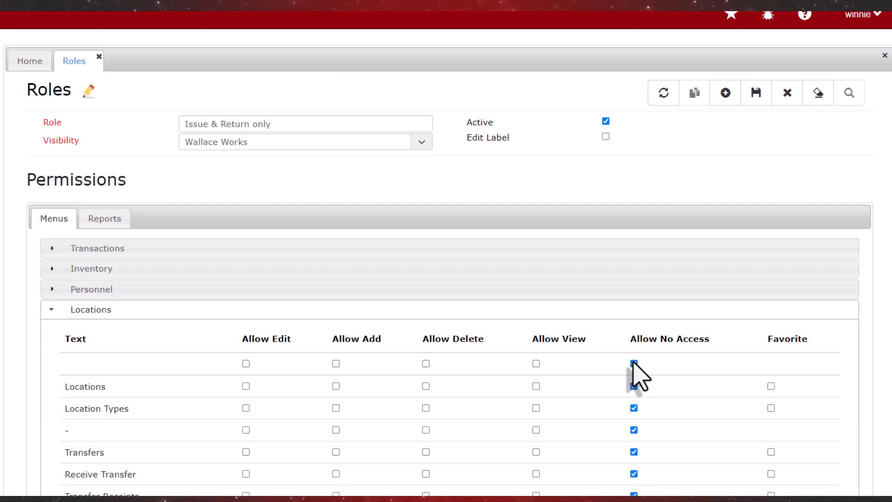
pyautogui.click(51, 310)
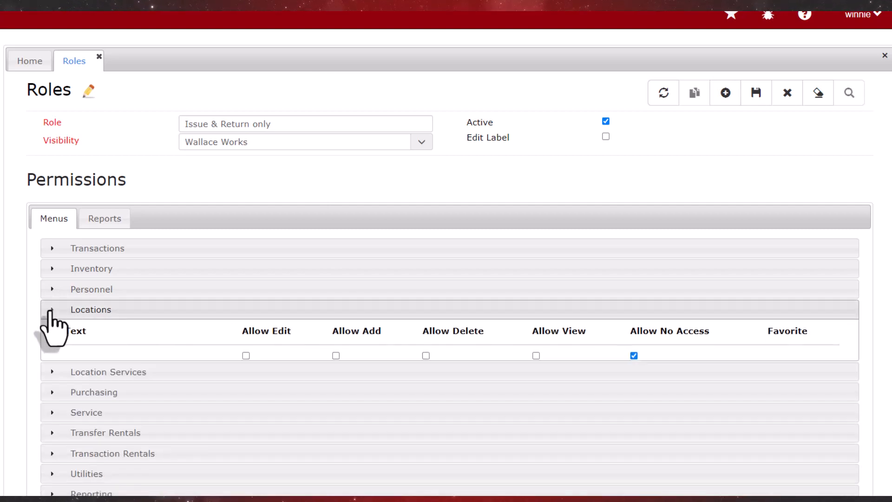
# Step: Set every item in the Location Services and Purchasing permission groups to Allow No Access
pyautogui.click(53, 331)
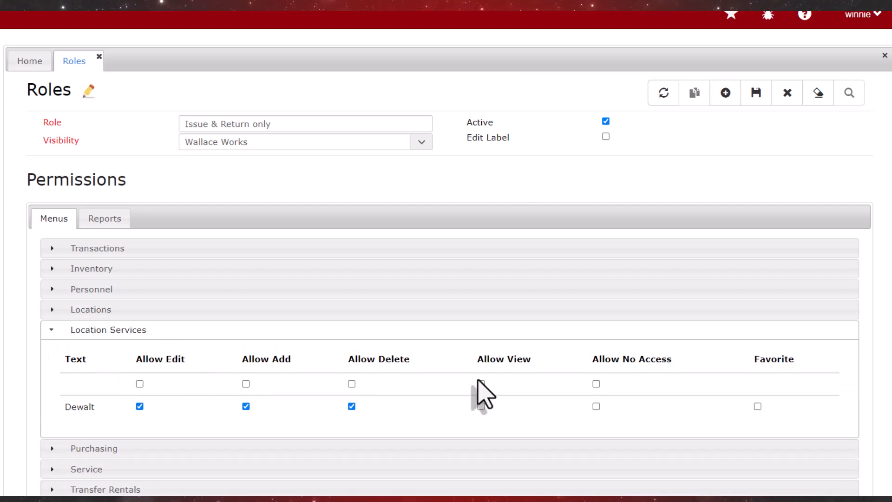
pyautogui.click(596, 383)
pyautogui.click(51, 330)
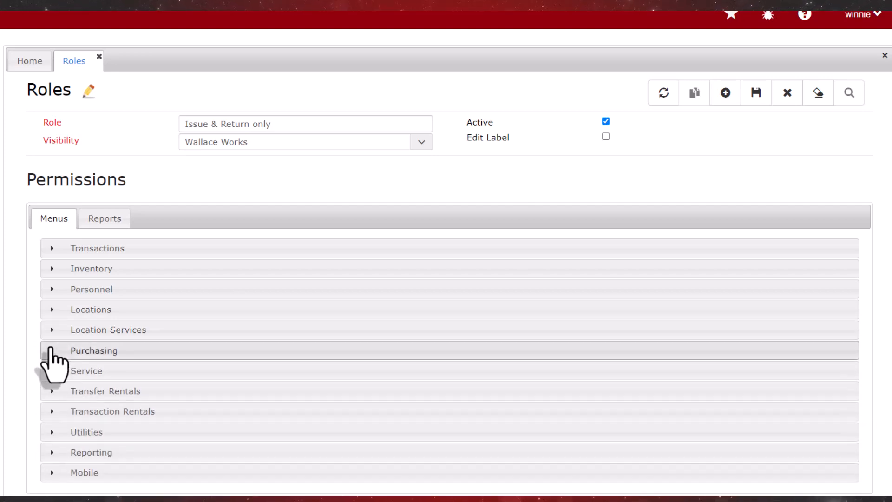
pyautogui.click(51, 353)
pyautogui.click(623, 405)
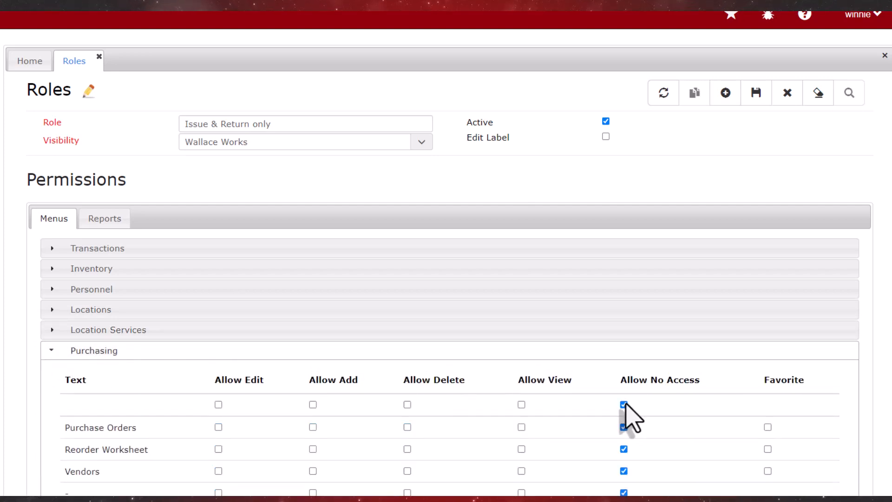
pyautogui.click(53, 352)
# Step: Set every item in the Service and Transfer Rentals permission groups to Allow No Access
pyautogui.click(53, 370)
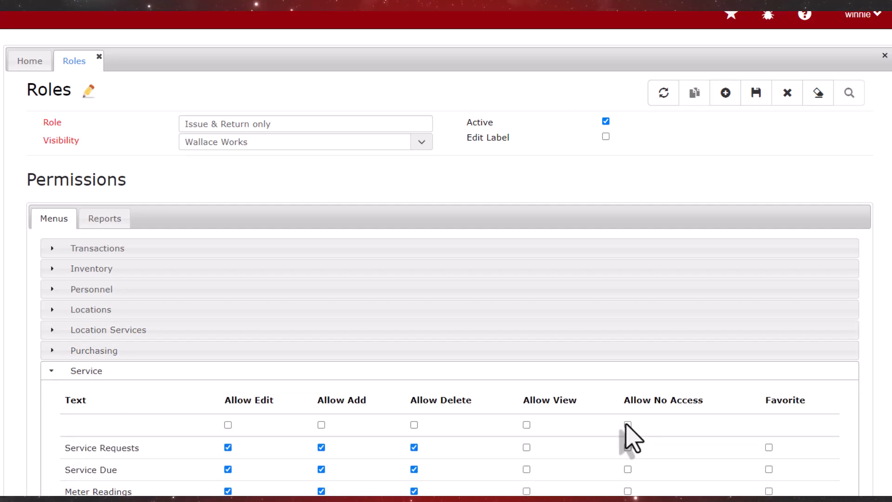
pyautogui.click(627, 425)
pyautogui.click(51, 371)
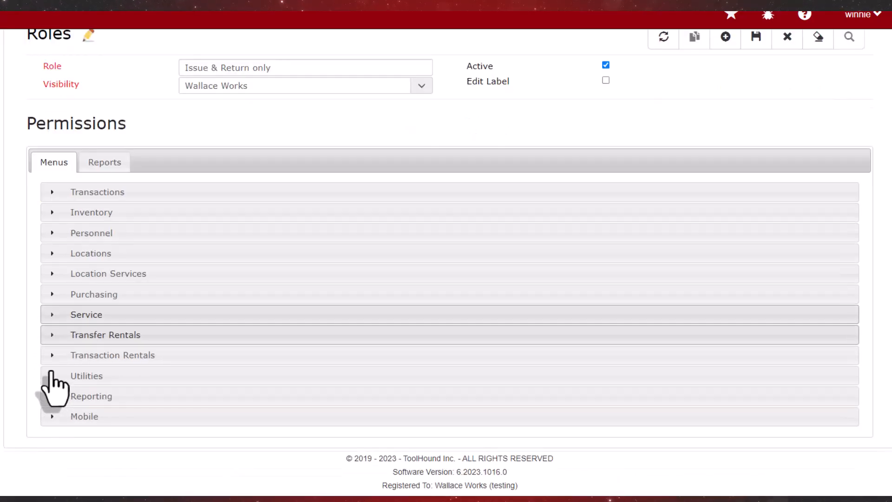
pyautogui.click(51, 327)
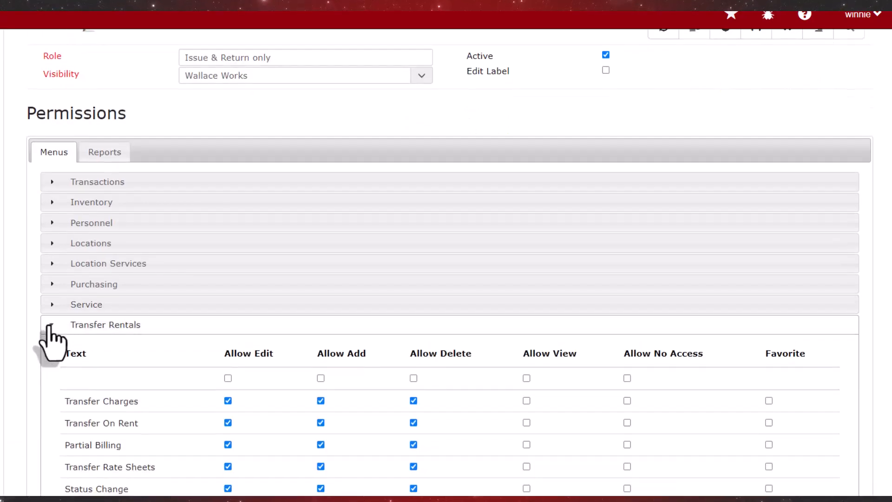
pyautogui.click(627, 378)
pyautogui.click(51, 324)
# Step: Set every item in the Transaction Rentals and Utilities permission groups to Allow No Access
pyautogui.click(51, 345)
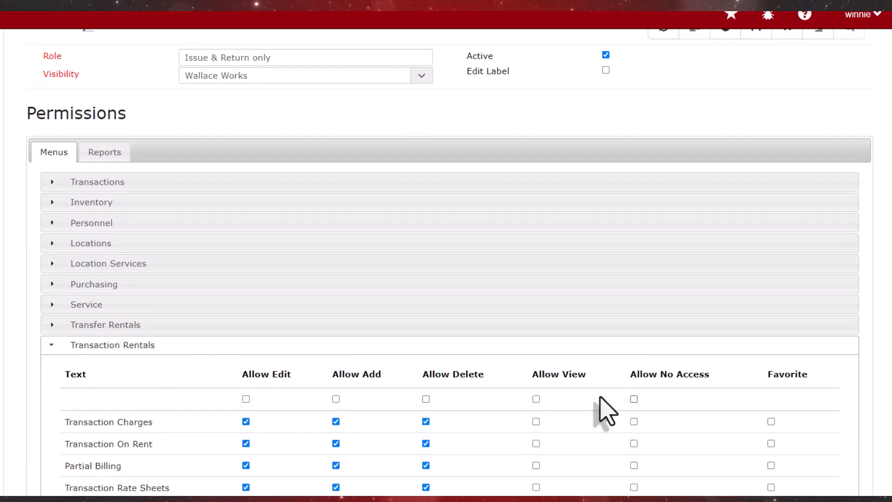
pyautogui.click(634, 398)
pyautogui.click(49, 345)
pyautogui.click(66, 367)
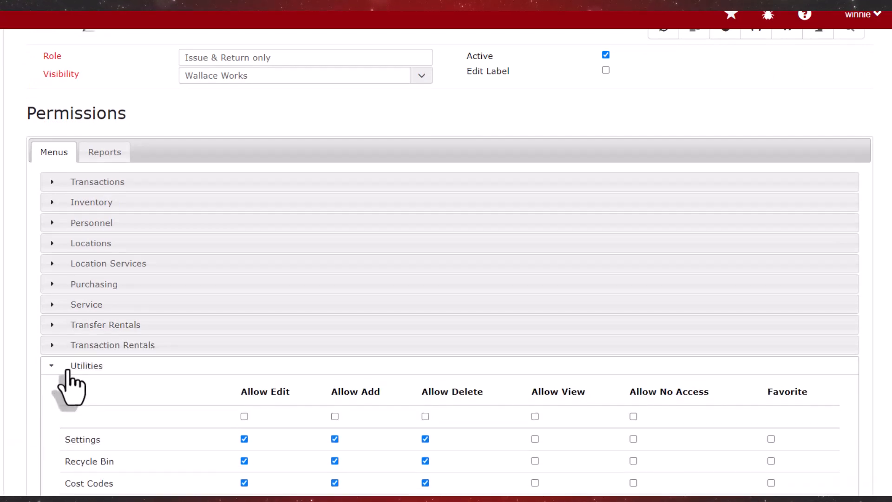
pyautogui.click(633, 419)
pyautogui.click(51, 366)
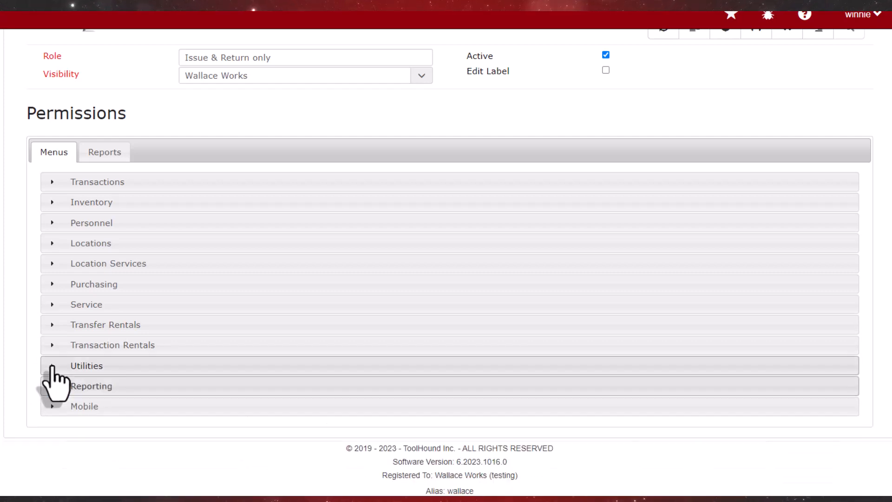
# Step: Set System Reports Update, Scheduled Reports and Report Queue in the Reporting group to Allow No Access
pyautogui.click(52, 389)
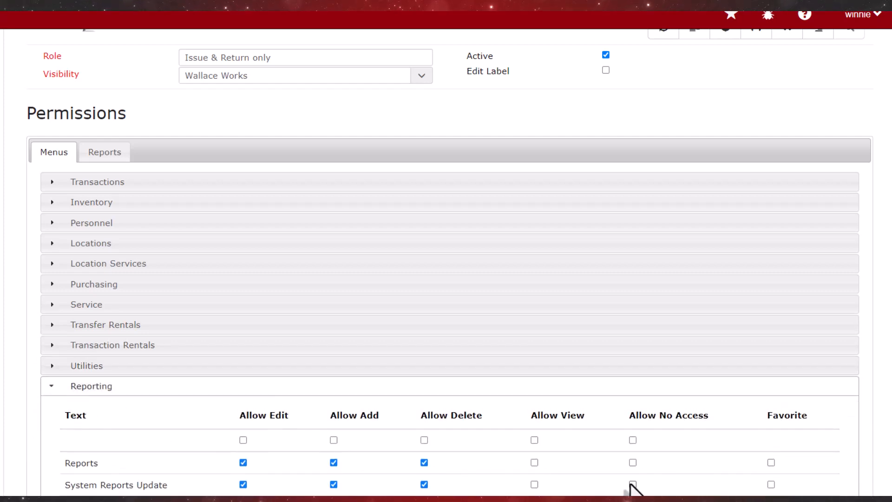
pyautogui.scroll(-1, 641, 468)
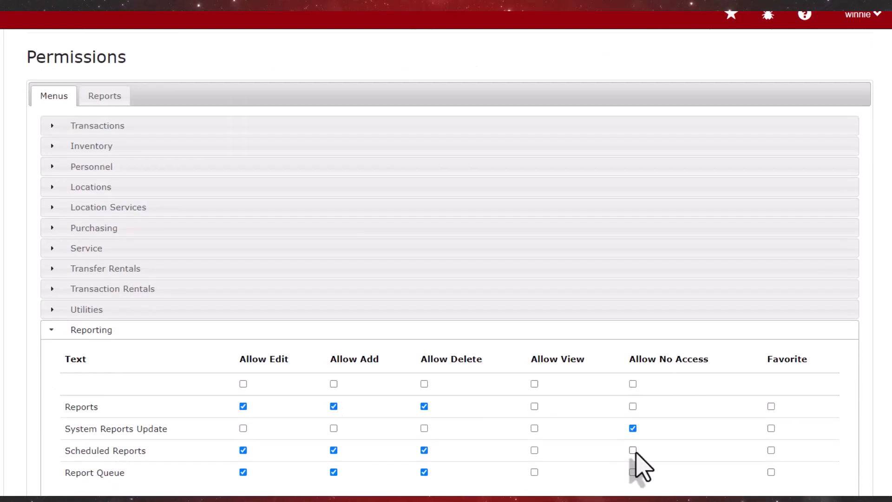
pyautogui.click(632, 450)
pyautogui.click(633, 472)
pyautogui.click(51, 331)
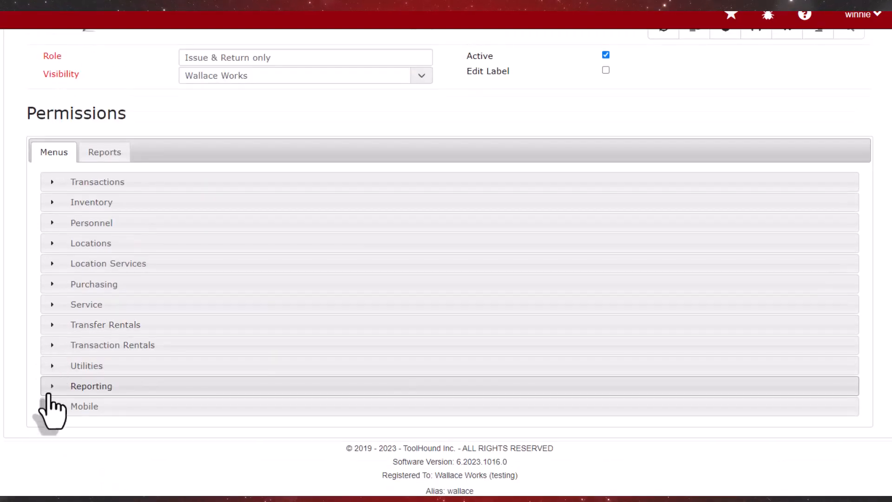
# Step: Set every item in the Mobile permission group to Allow No Access
pyautogui.click(51, 405)
pyautogui.scroll(-4, 470, 342)
pyautogui.scroll(-3, 466, 331)
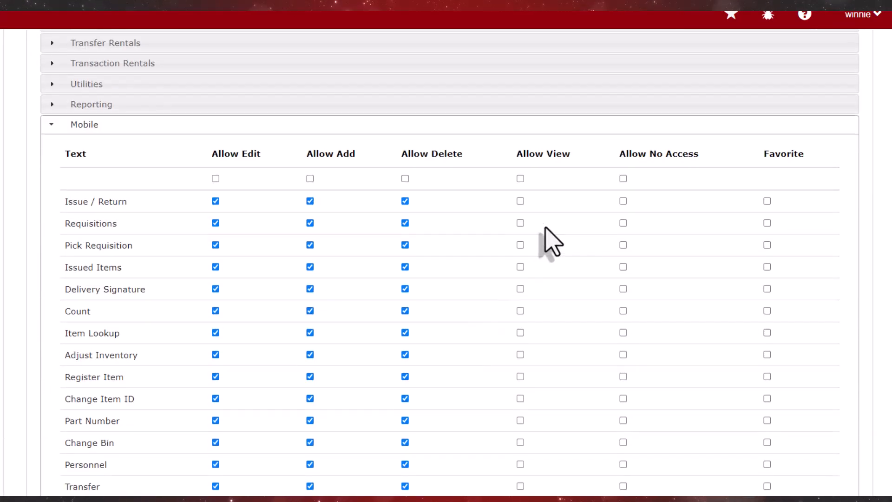
pyautogui.click(623, 123)
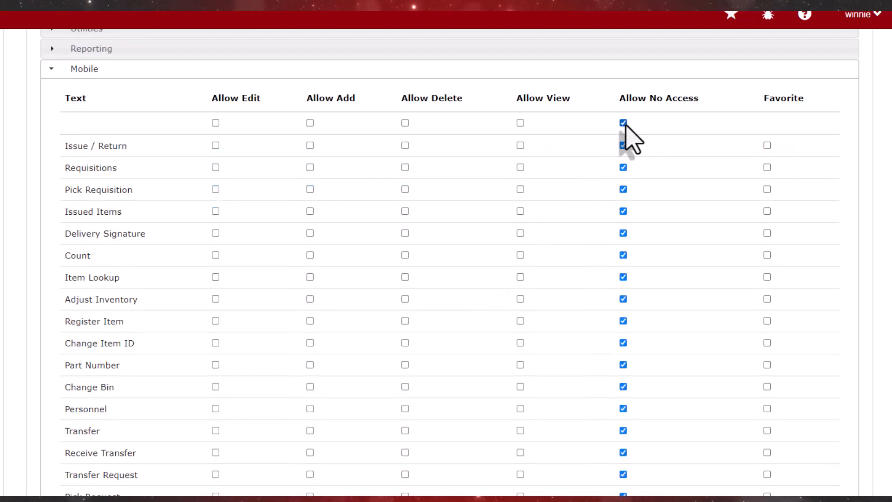
# Step: Grant edit, add and delete permissions to the Mobile group's Issue / Return item and save the role
pyautogui.click(215, 145)
pyautogui.click(310, 146)
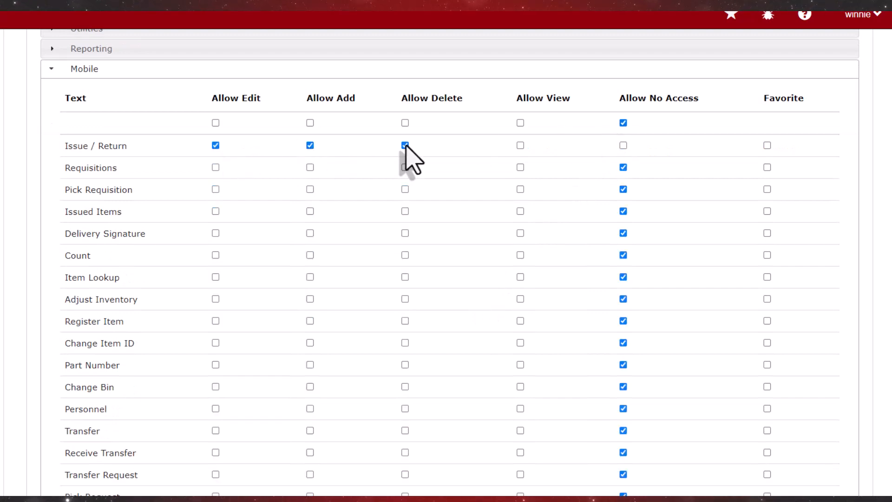
pyautogui.scroll(5, 183, 255)
pyautogui.click(56, 303)
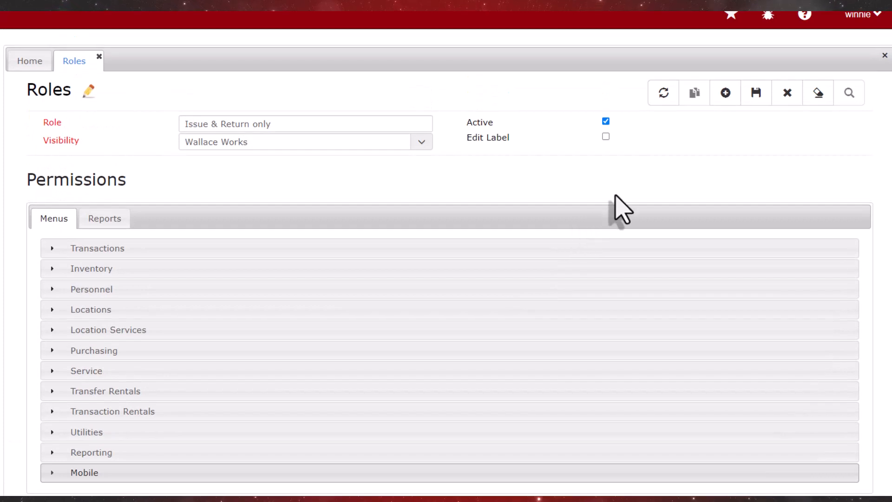
pyautogui.click(756, 95)
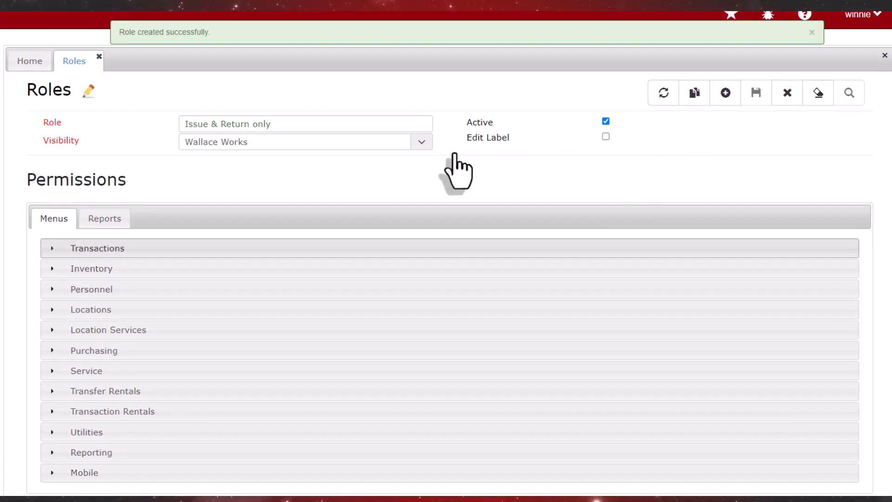
# Step: In the role's report permissions, hide all Transactions reports except Issue Summary and Issues
pyautogui.click(105, 220)
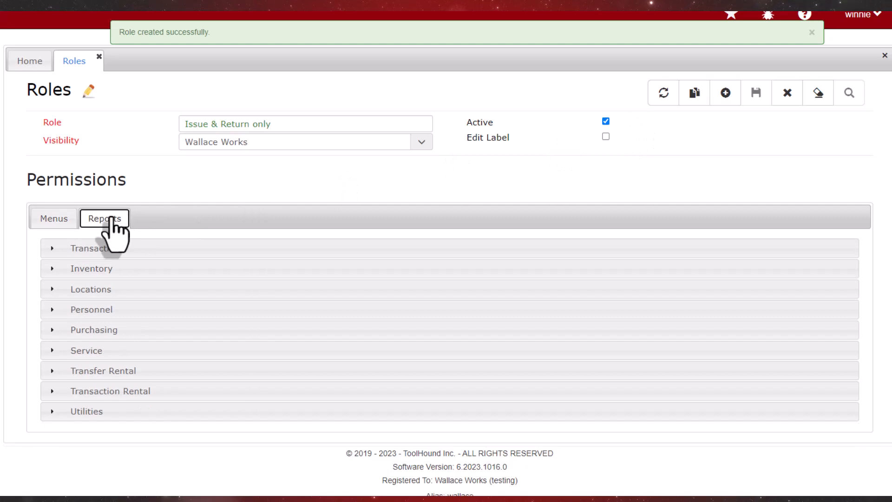
pyautogui.click(52, 250)
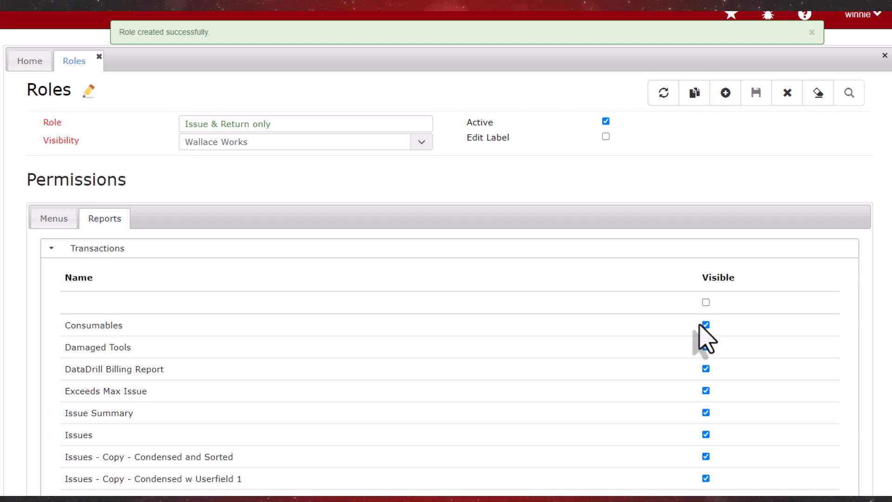
pyautogui.click(706, 302)
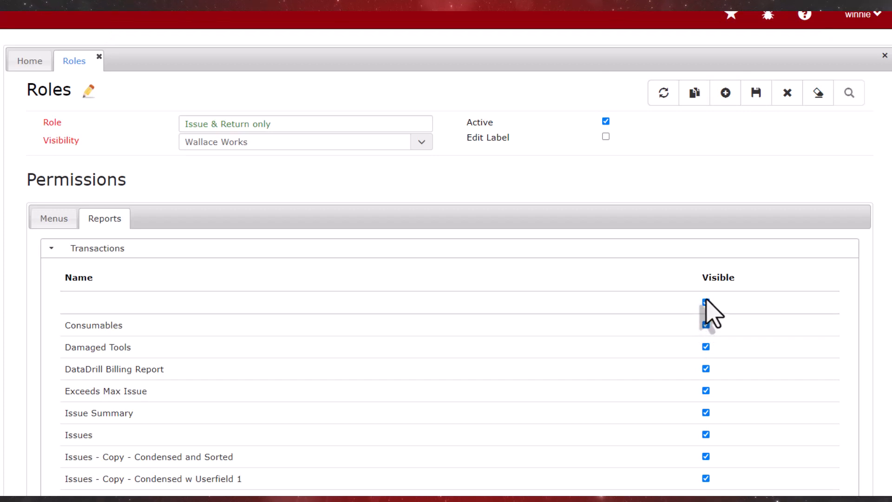
pyautogui.click(706, 302)
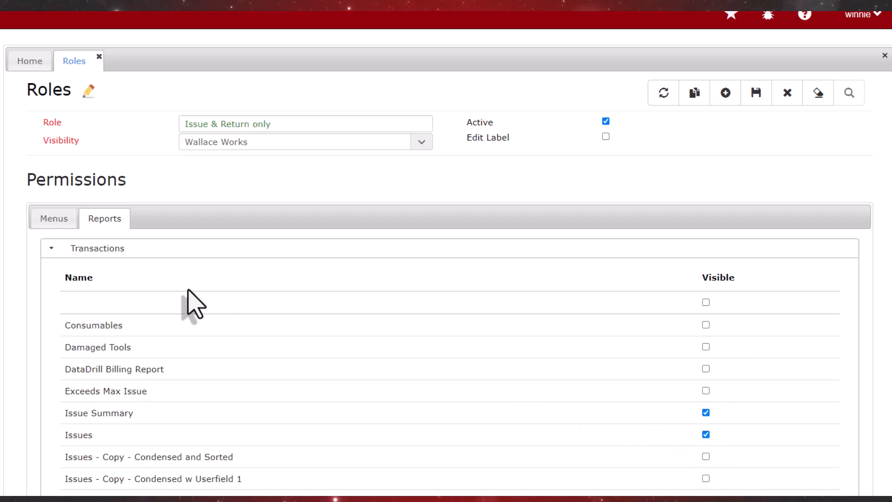
pyautogui.click(51, 249)
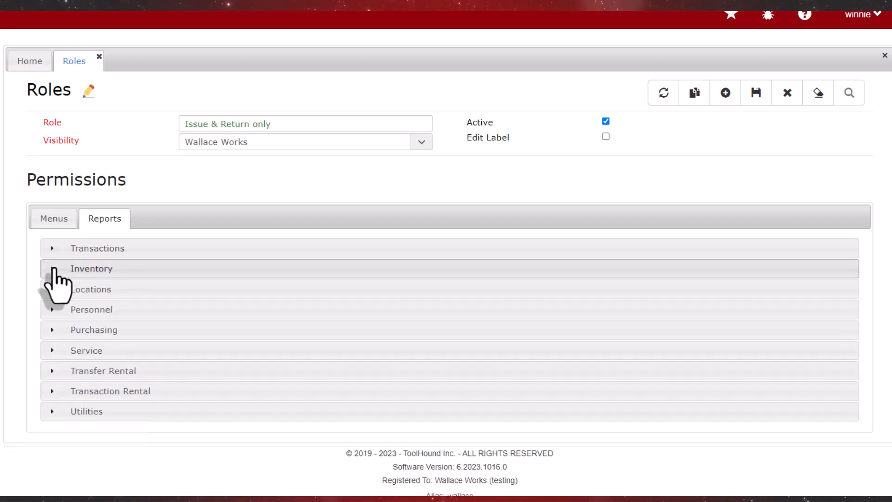
# Step: Make every report in the Inventory and Locations report groups not visible to the role
pyautogui.click(52, 268)
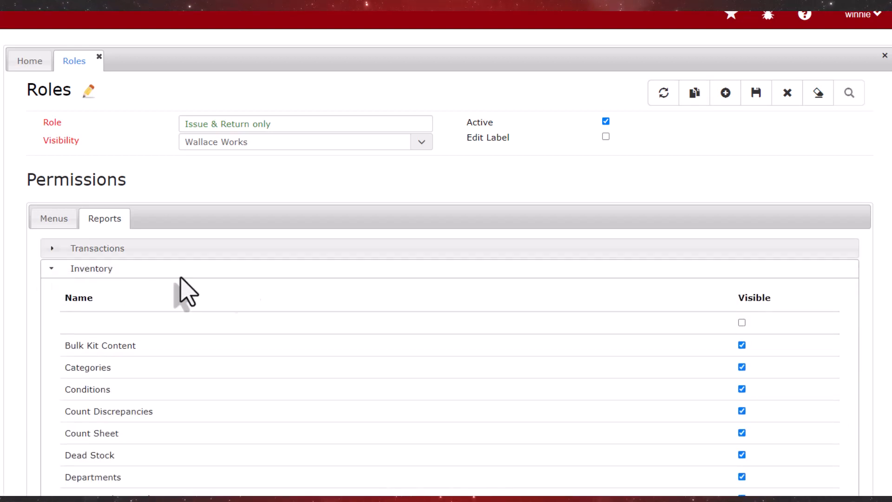
pyautogui.click(741, 322)
pyautogui.click(54, 272)
pyautogui.click(65, 290)
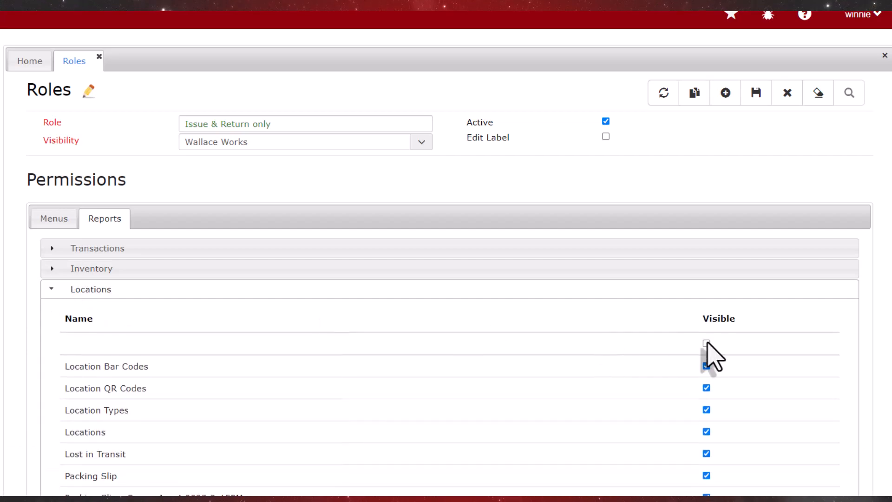
pyautogui.click(706, 342)
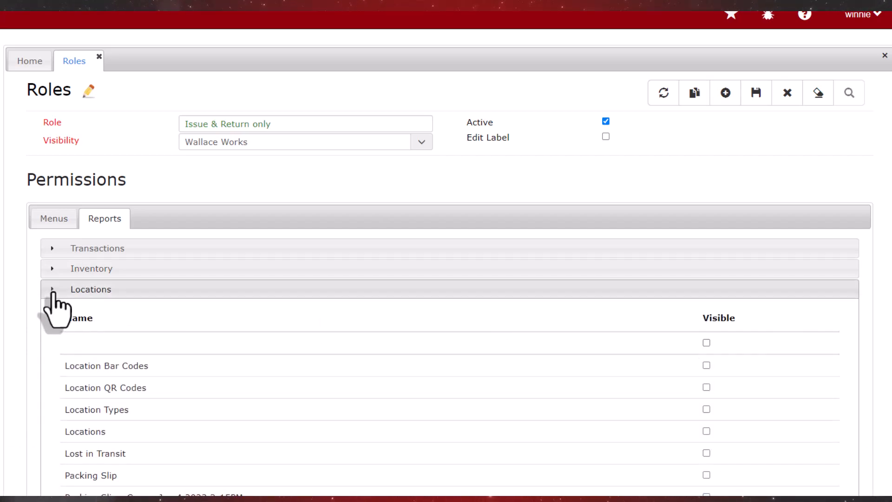
pyautogui.click(53, 291)
# Step: Make every report in the Personnel and Purchasing report groups not visible to the role
pyautogui.click(52, 309)
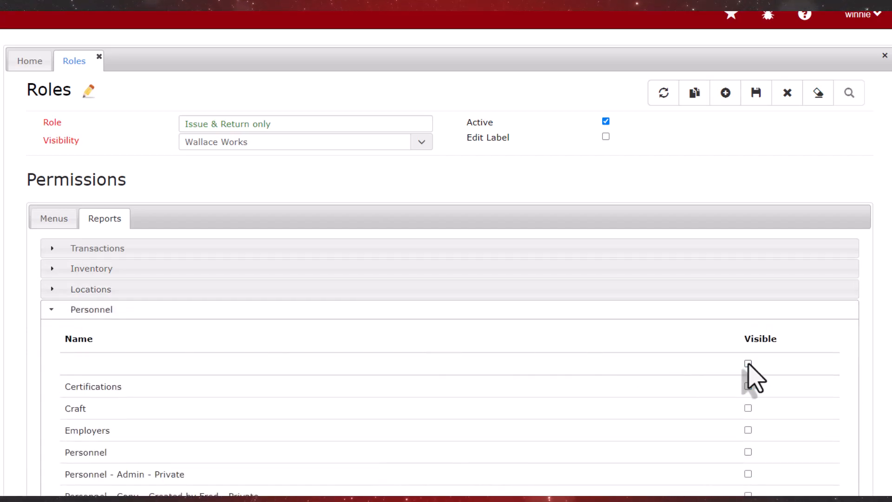
pyautogui.click(52, 309)
pyautogui.click(51, 331)
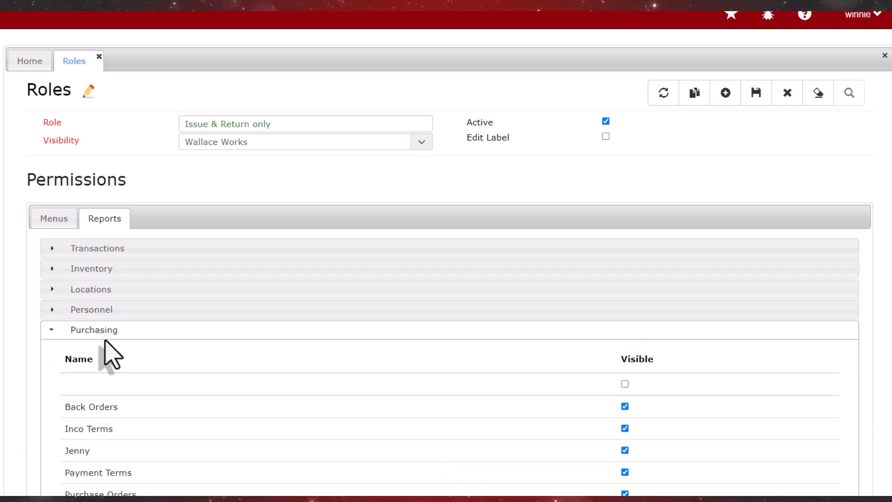
pyautogui.click(625, 384)
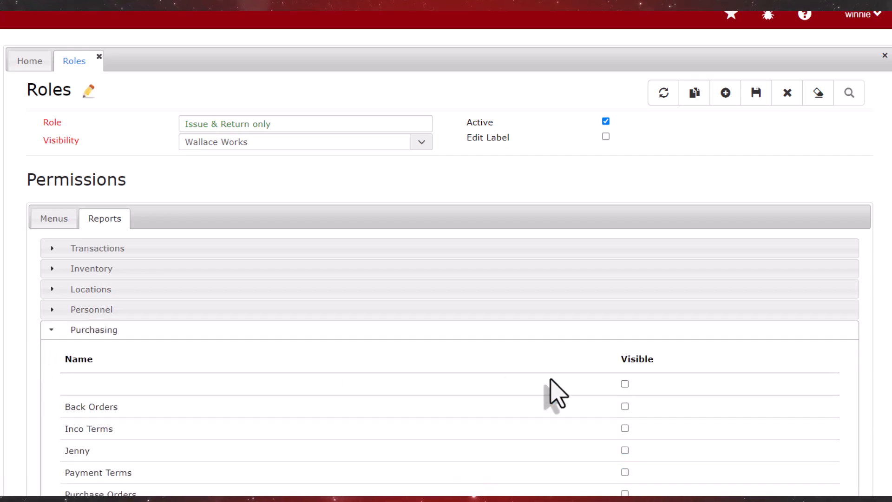
pyautogui.click(49, 331)
# Step: Make every report in the Service and Transfer Rental report groups not visible to the role
pyautogui.click(52, 352)
pyautogui.click(628, 405)
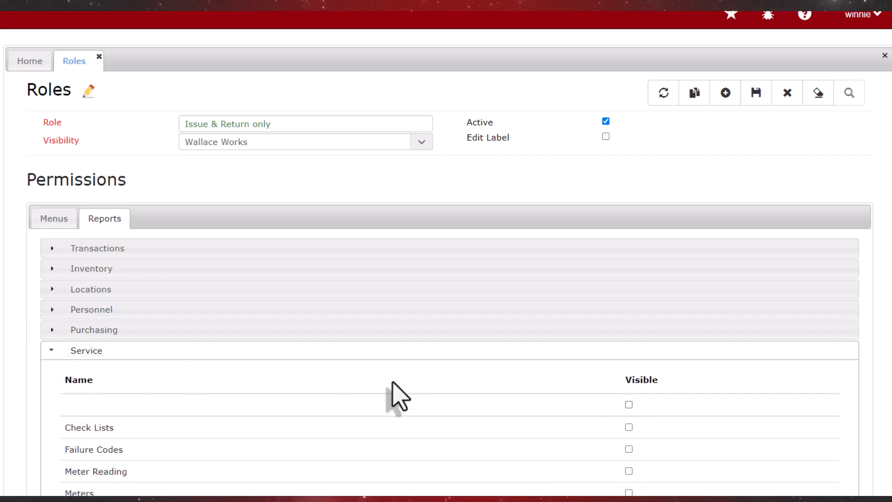
pyautogui.click(52, 350)
pyautogui.click(51, 371)
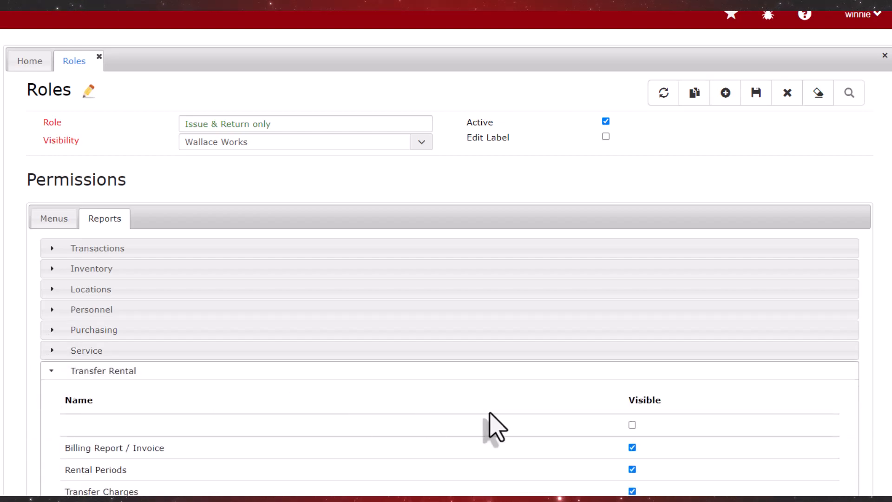
pyautogui.click(632, 425)
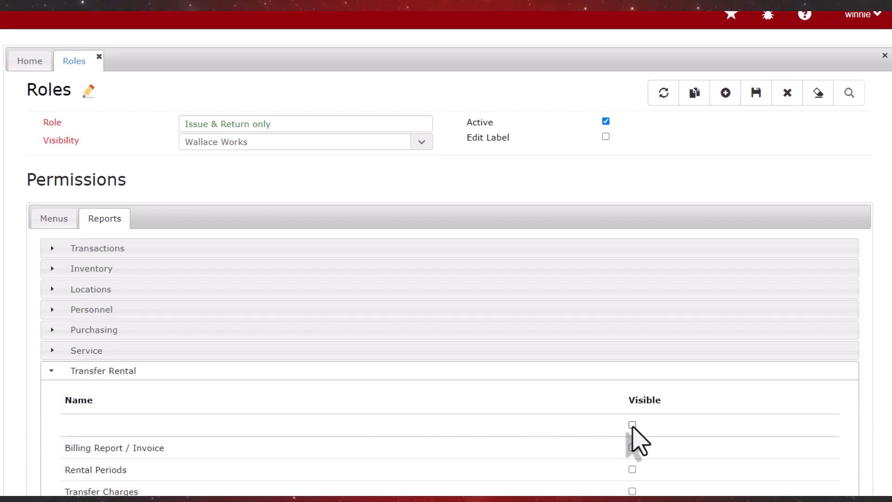
pyautogui.click(50, 370)
# Step: Hide every report in the Transaction Rental and Utilities report groups and save the role
pyautogui.click(50, 391)
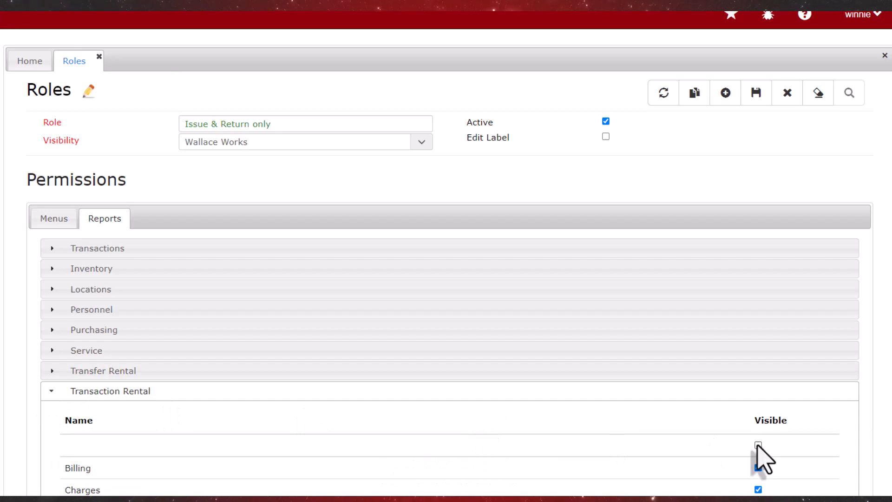
pyautogui.click(50, 392)
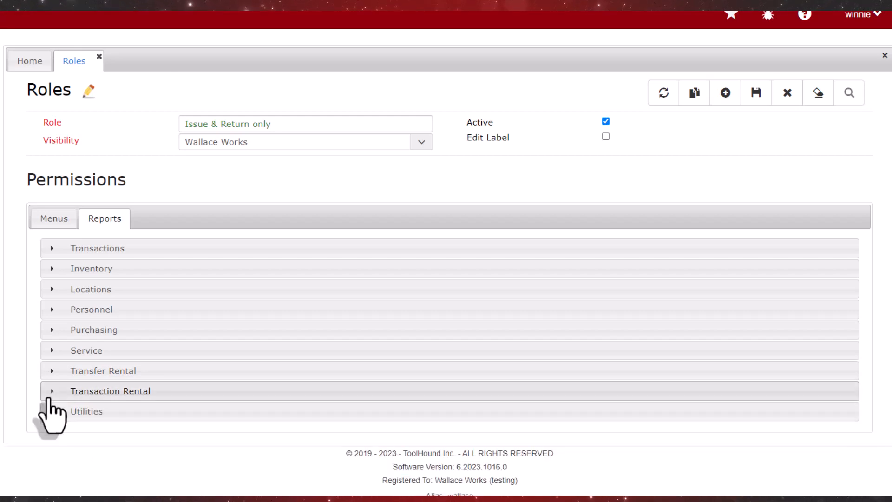
pyautogui.click(49, 407)
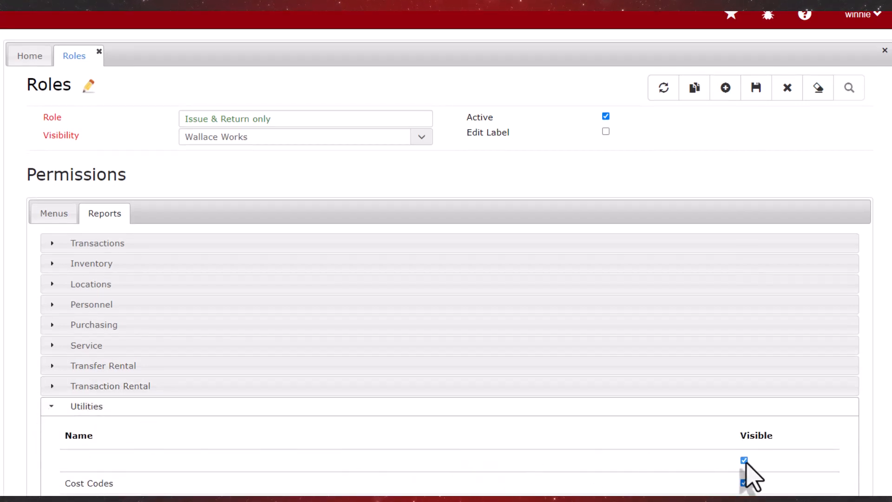
pyautogui.click(52, 407)
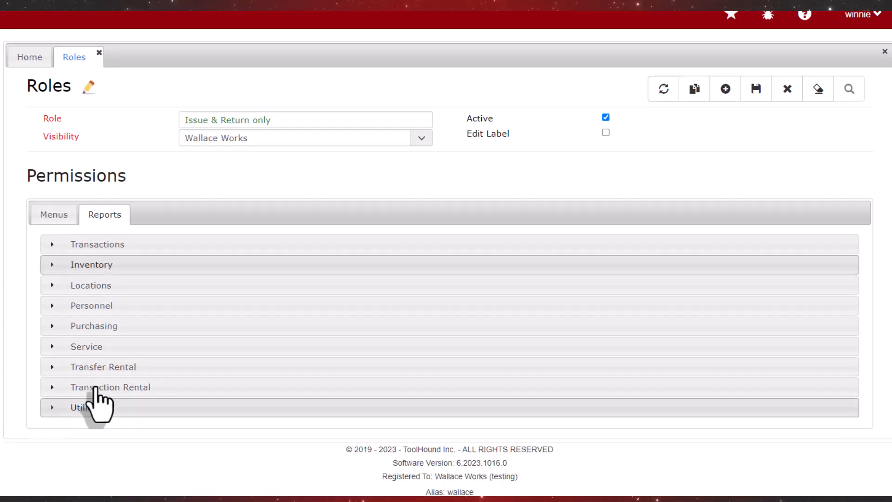
pyautogui.click(755, 101)
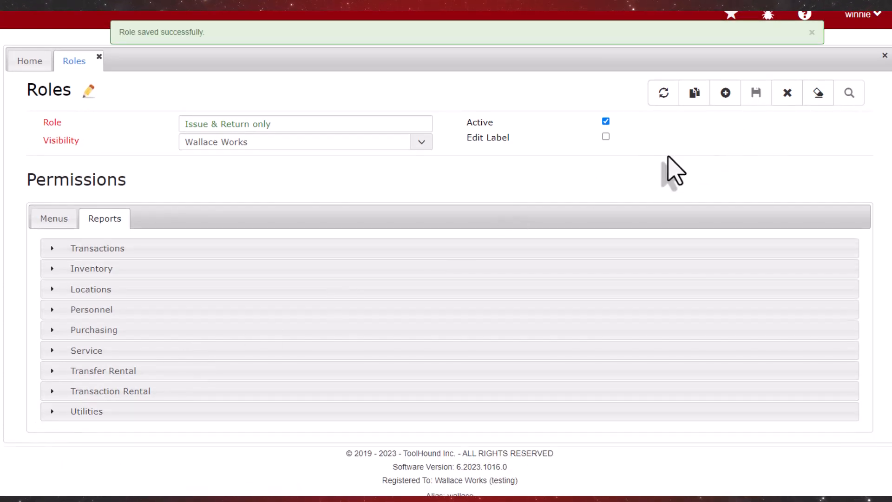
pyautogui.click(811, 33)
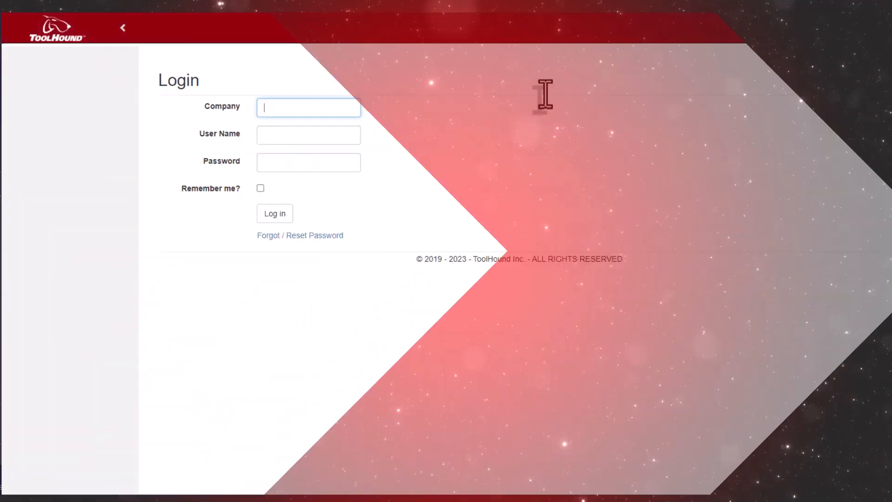
# Step: Log in to the company "wallace" with the restricted user's user name and account password
pyautogui.write('w')
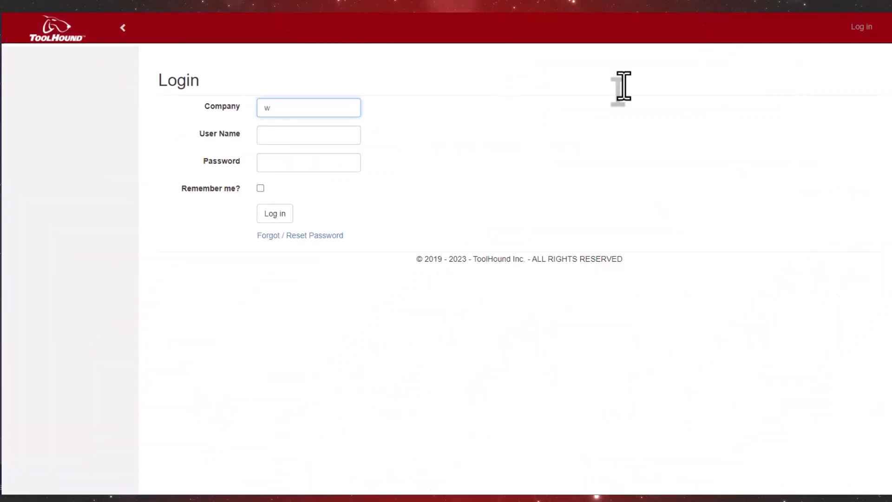
pyautogui.write('walace')
pyautogui.press('Tab')
pyautogui.write('arthur')
pyautogui.press('Tab')
pyautogui.write('••••••')
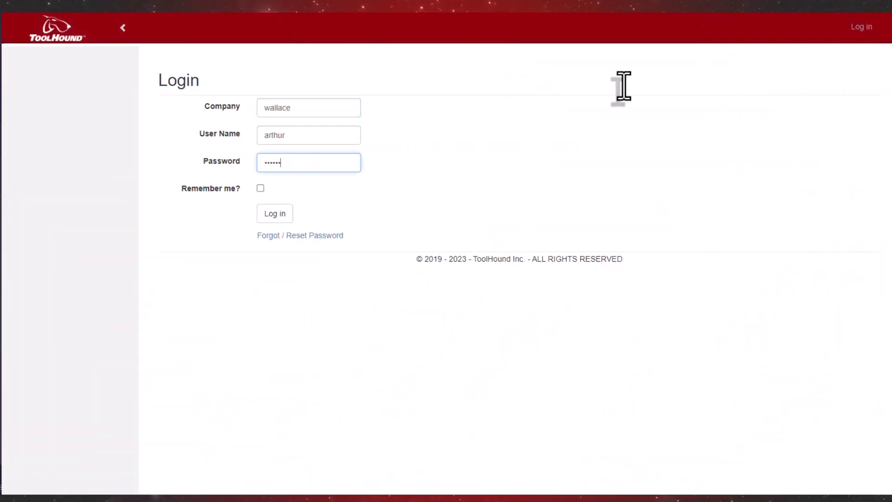
pyautogui.write('••')
pyautogui.press('Tab')
pyautogui.press('Tab')
pyautogui.click(269, 217)
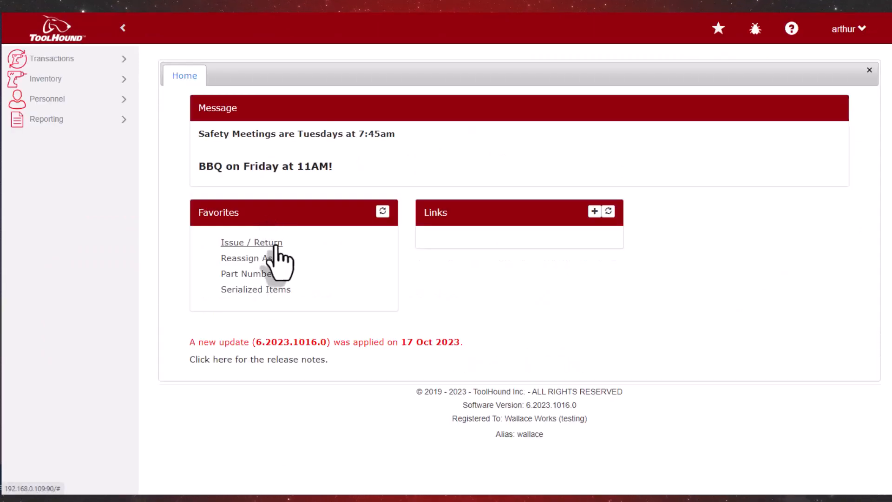
# Step: Check the restricted user's access to the Issue / Return, Reassign Assets and Part Numbers favorites by opening each one
pyautogui.click(277, 245)
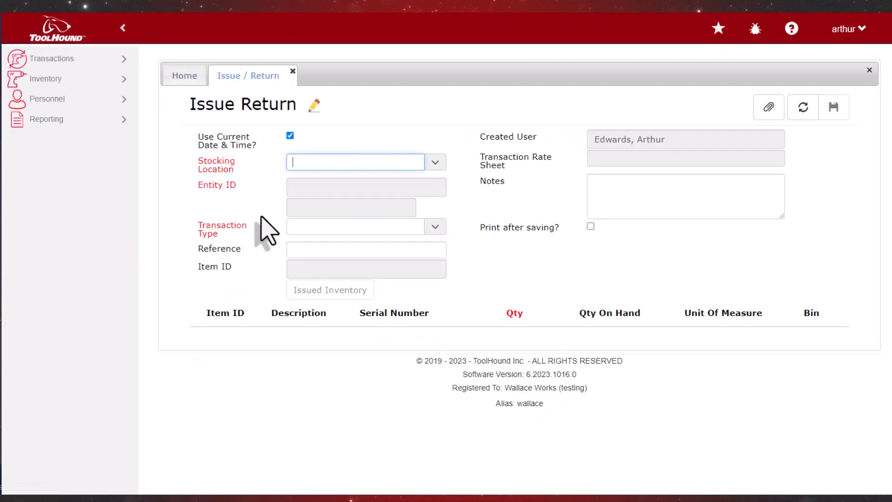
pyautogui.click(188, 78)
pyautogui.click(256, 258)
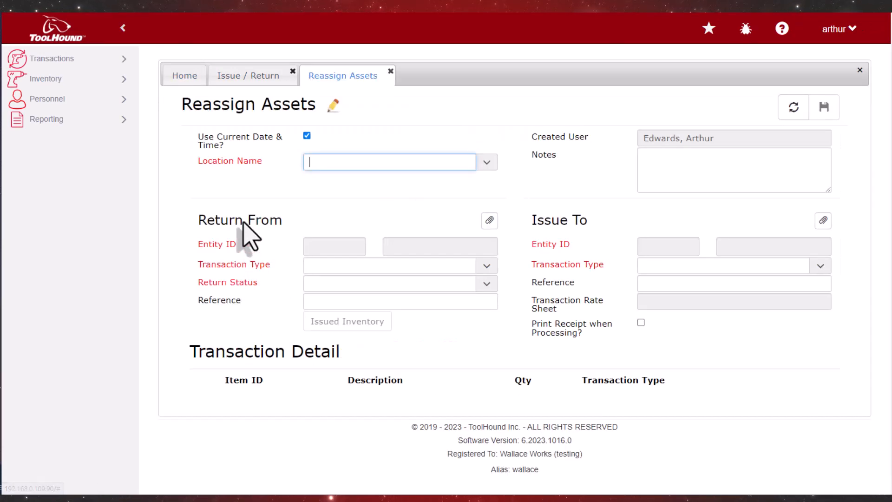
pyautogui.click(181, 78)
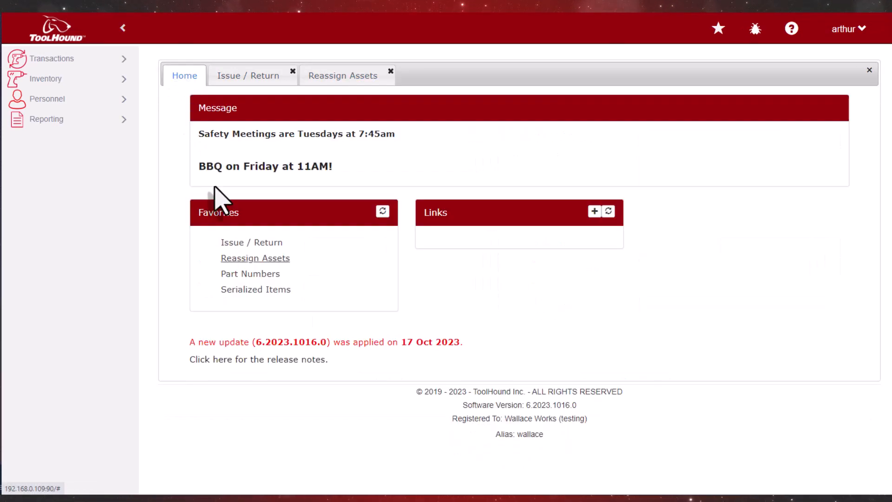
pyautogui.click(240, 274)
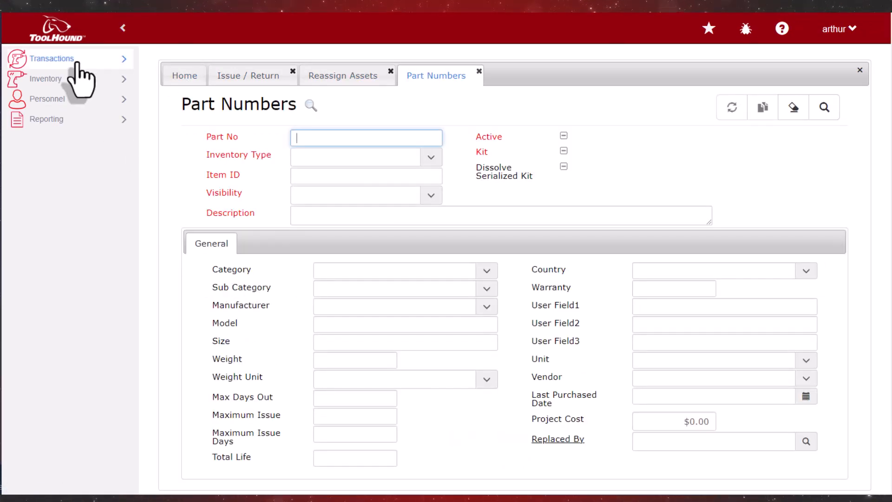
# Step: Examine which items the Transactions, Inventory, Personnel and Reporting menu groups offer the restricted user
pyautogui.click(78, 62)
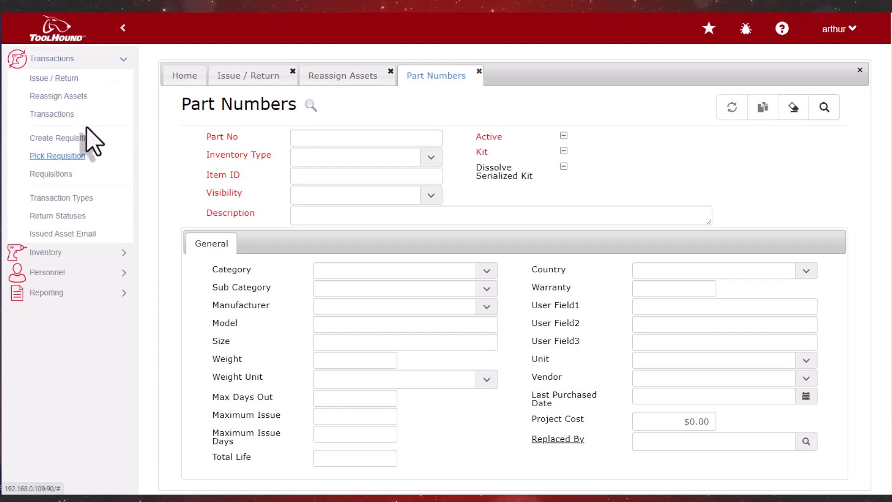
pyautogui.click(95, 253)
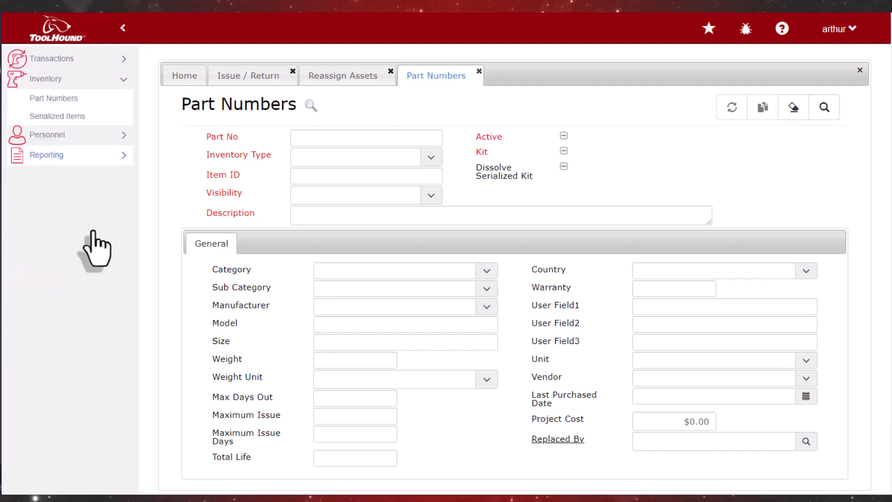
pyautogui.click(97, 134)
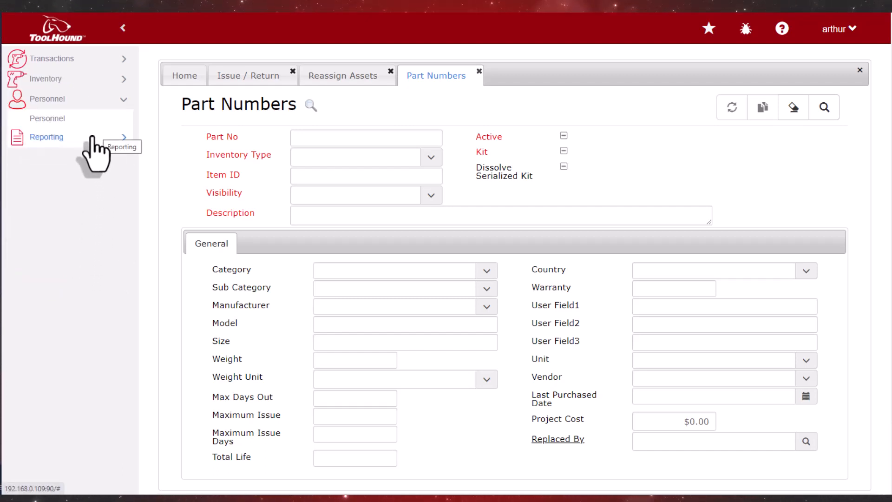
pyautogui.click(85, 140)
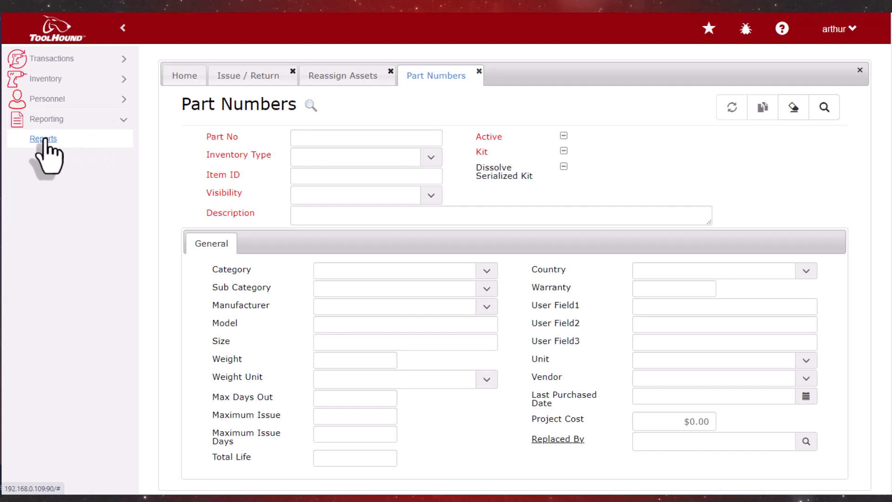
# Step: Open Reports, check which reports the Transactions and other report folders offer the restricted user, and return to the Home page
pyautogui.click(44, 140)
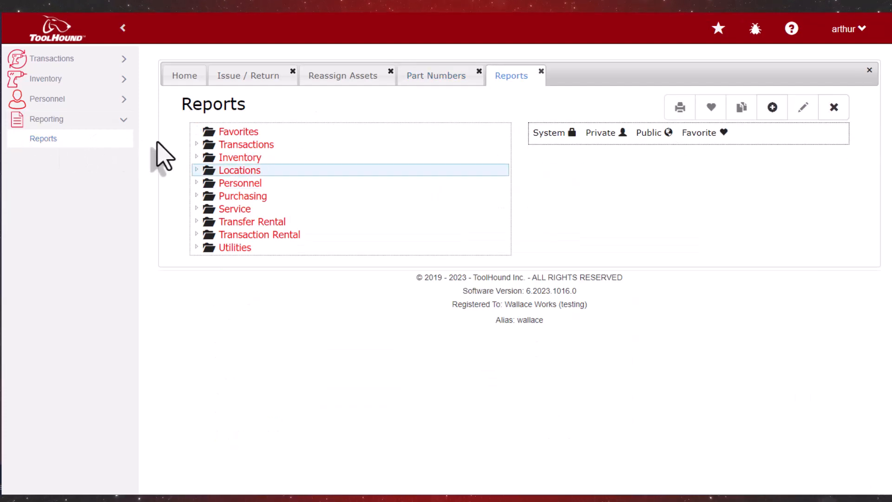
pyautogui.click(272, 147)
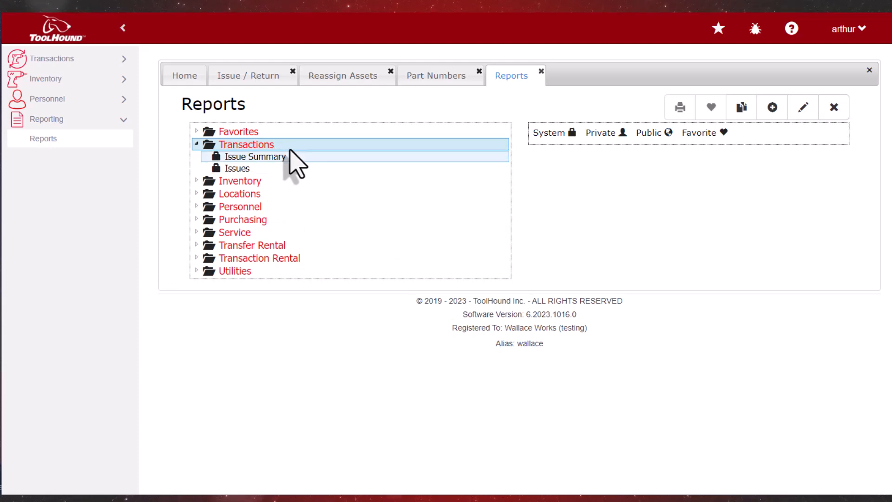
pyautogui.click(257, 180)
pyautogui.click(255, 172)
pyautogui.click(258, 247)
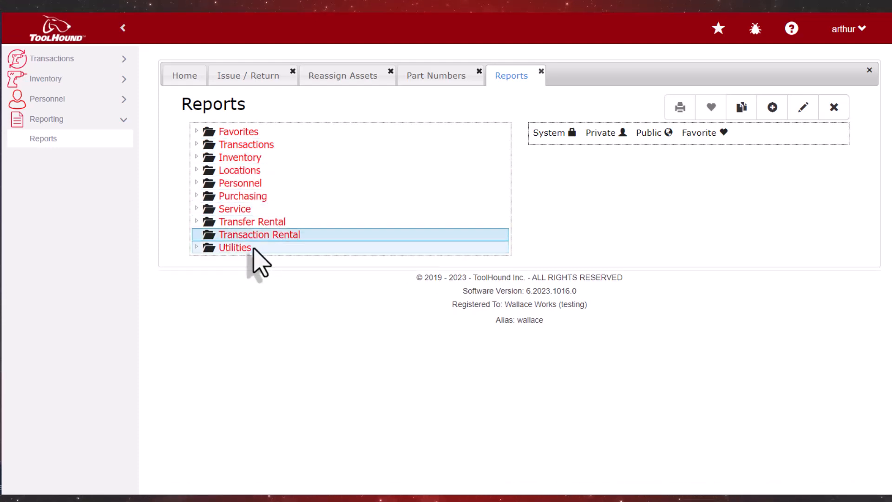
pyautogui.click(183, 76)
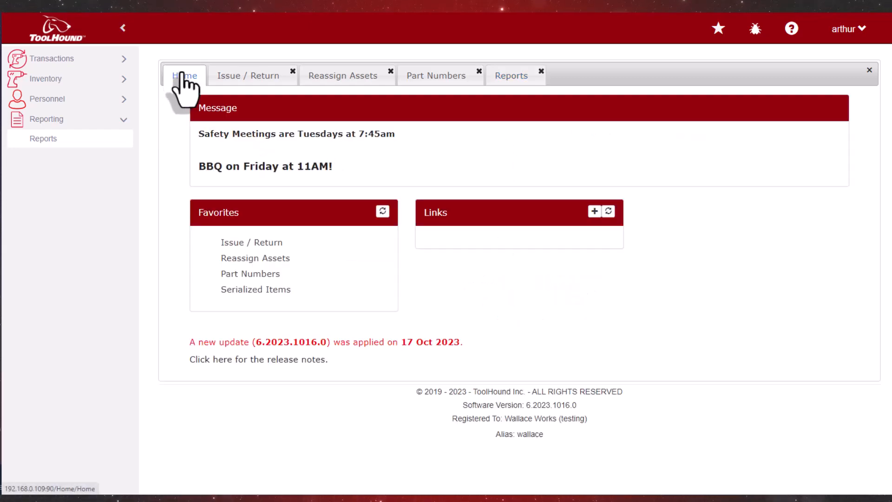